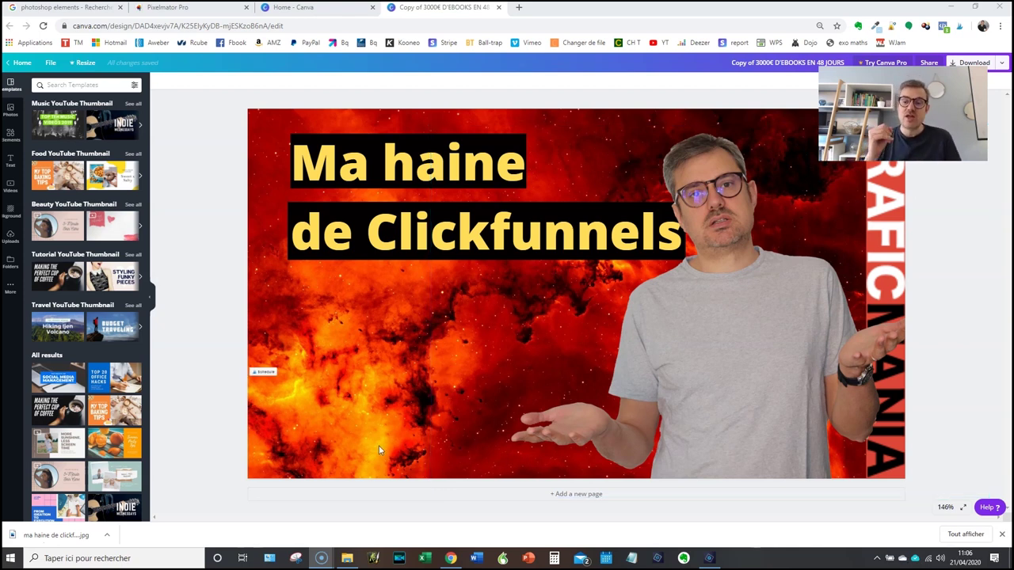
Scroll through the 'photoshop elements' Google search results.
left_click(40, 10)
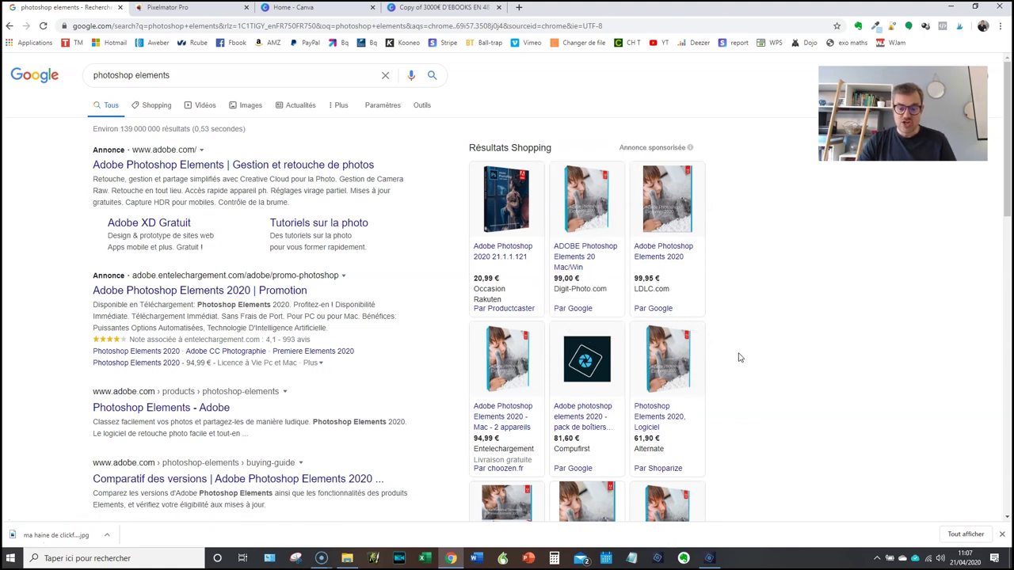
scroll(738, 358, "down", 5)
scroll(729, 366, "up", 3)
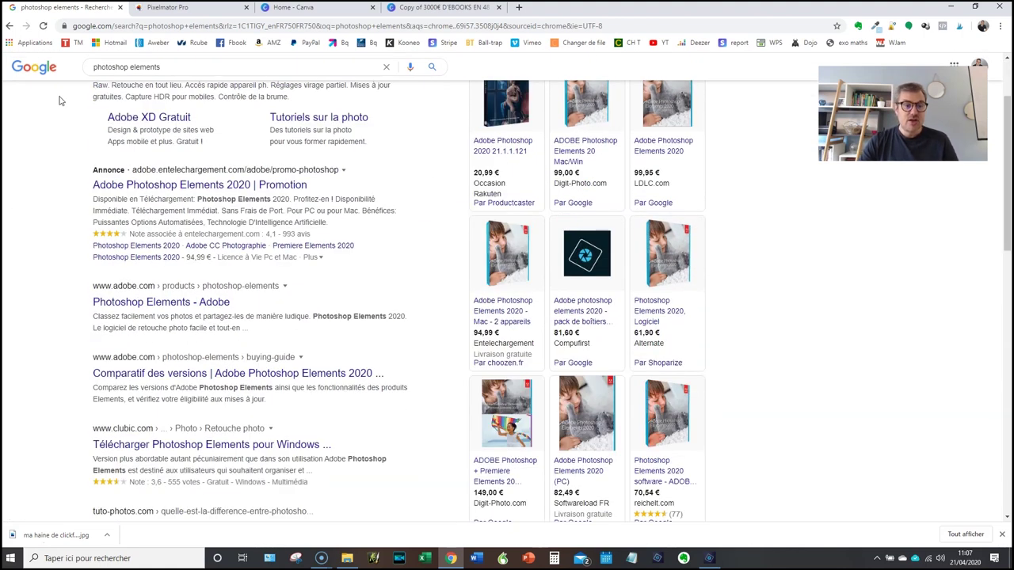
Look over the Pixelmator Pro 1.6.1 page, then go back to the search results.
left_click(183, 12)
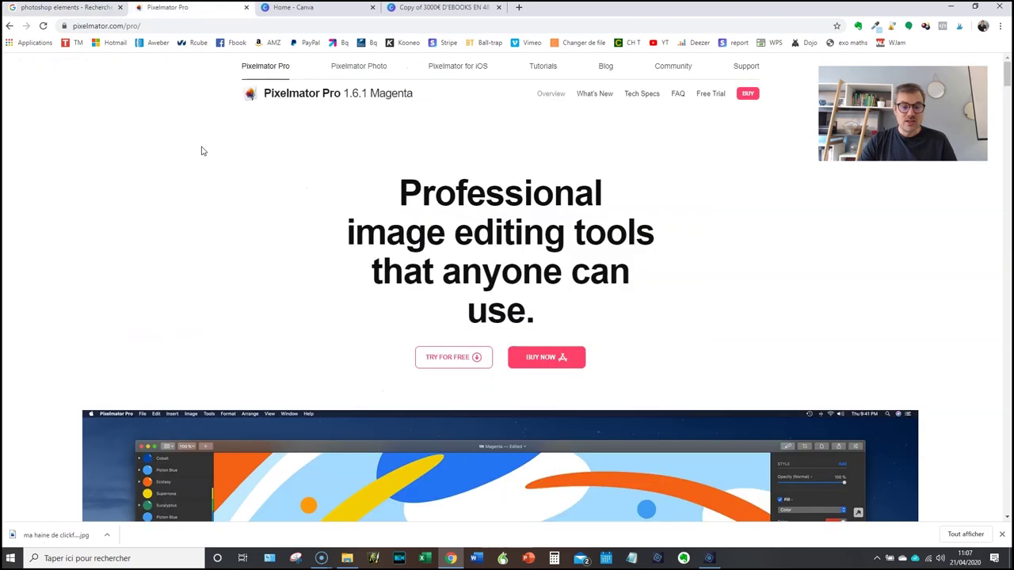
scroll(290, 174, "down", 1)
scroll(286, 186, "down", 2)
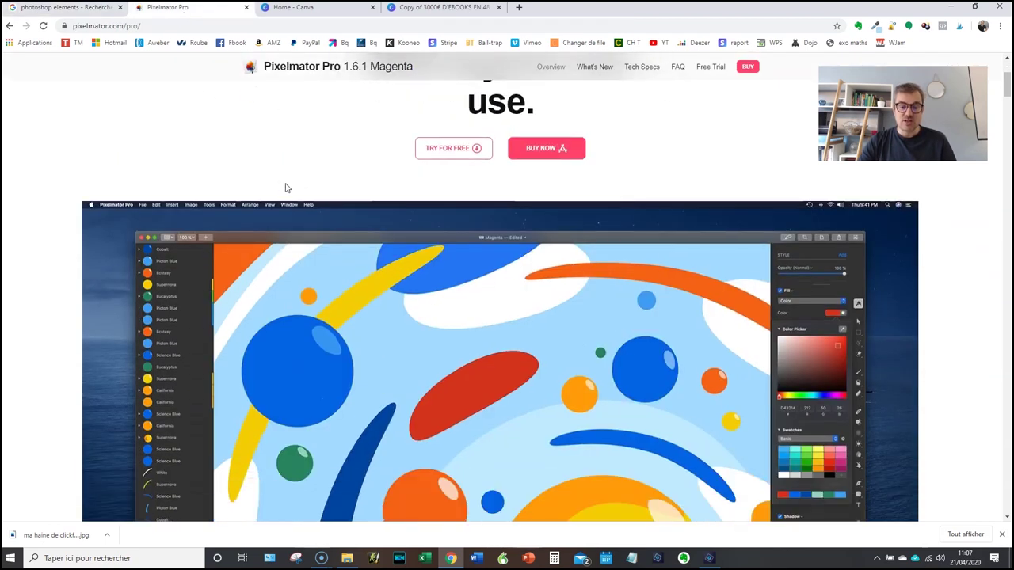
scroll(287, 188, "down", 1)
scroll(287, 187, "up", 1)
scroll(287, 190, "up", 2)
scroll(288, 192, "up", 1)
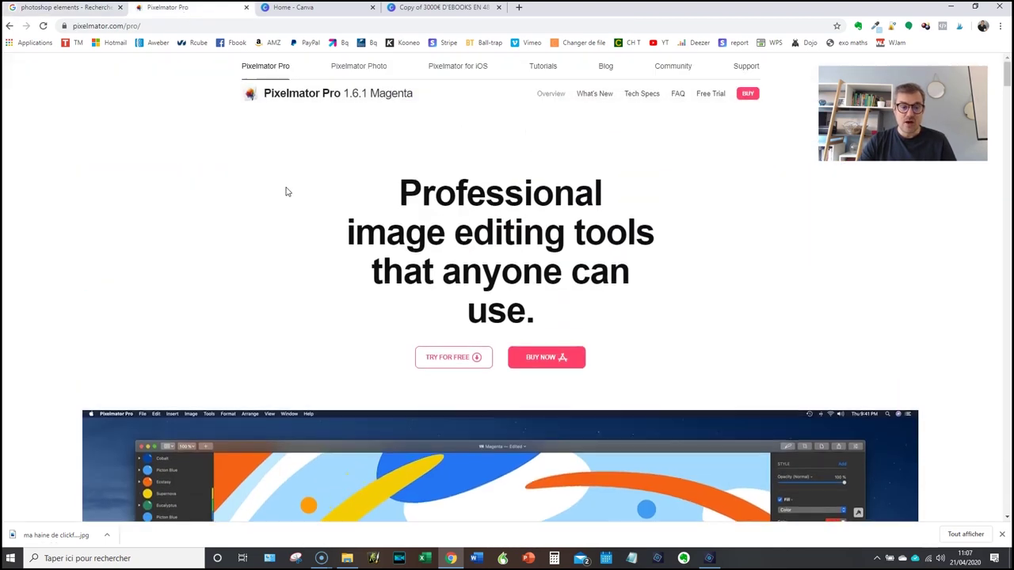
left_click(80, 8)
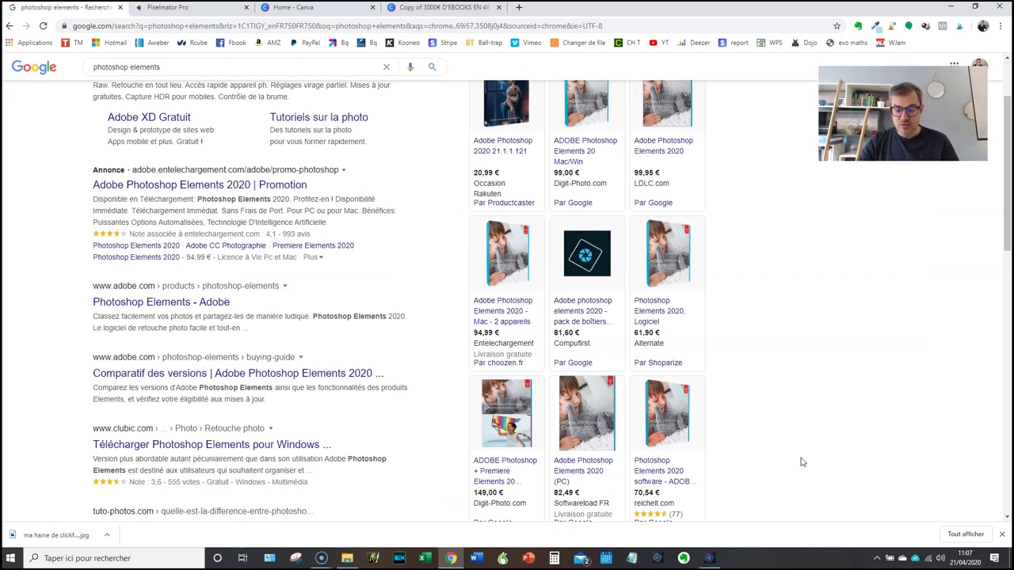
Open IMG_1298.JPG from the Brutes folder in Photoshop Elements Expert mode.
left_click(709, 558)
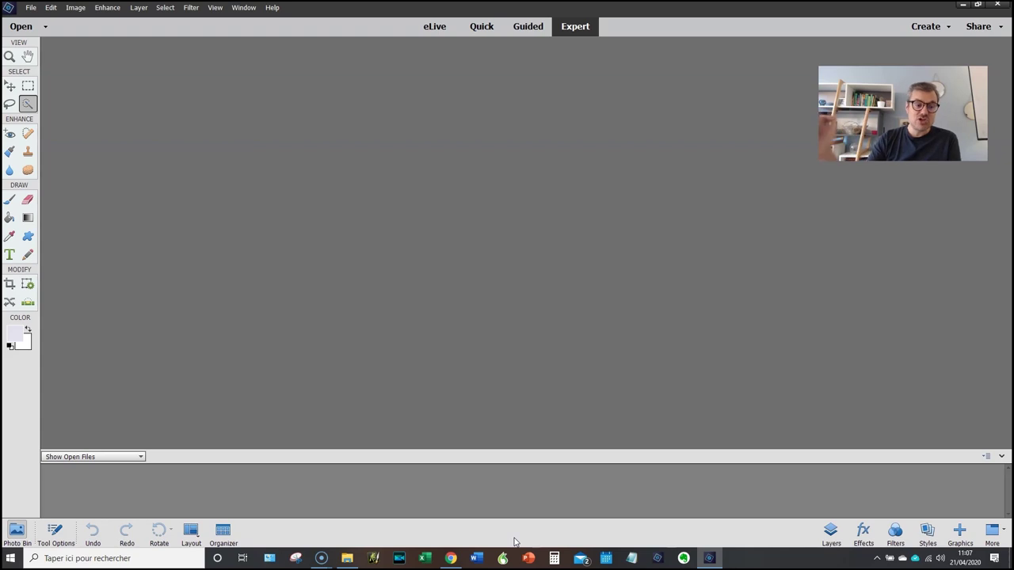
left_click(31, 8)
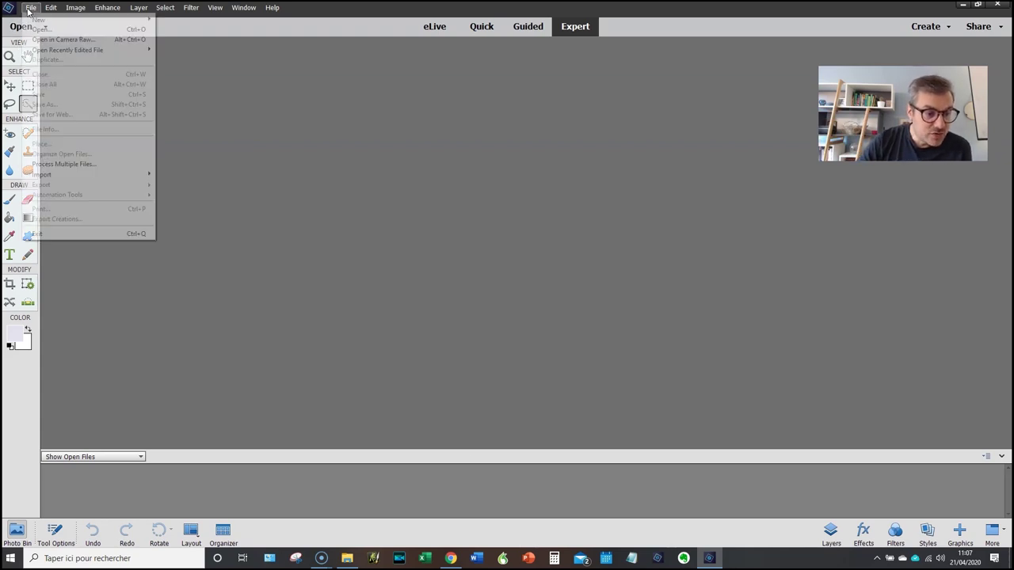
left_click(43, 29)
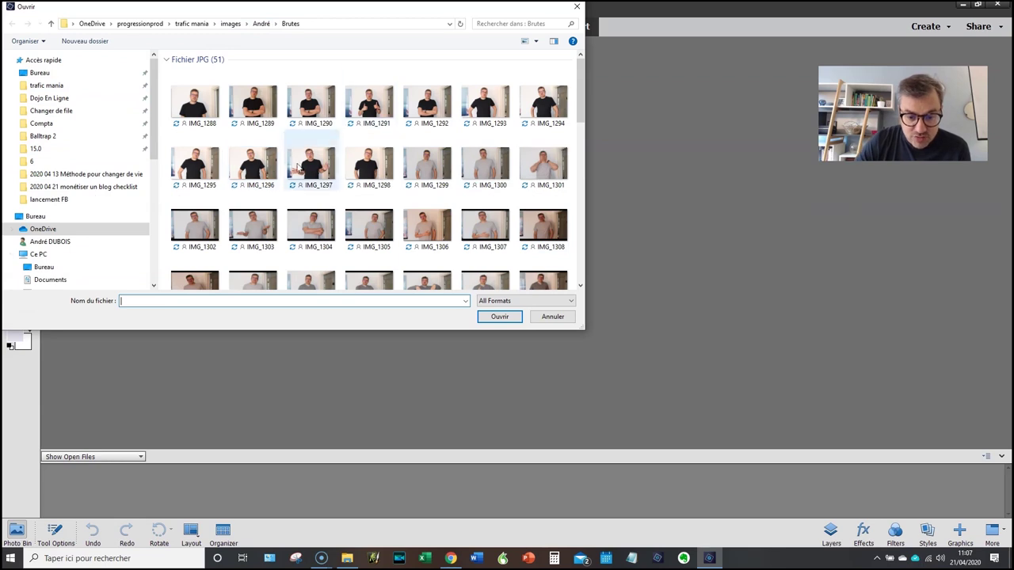
left_click(368, 166)
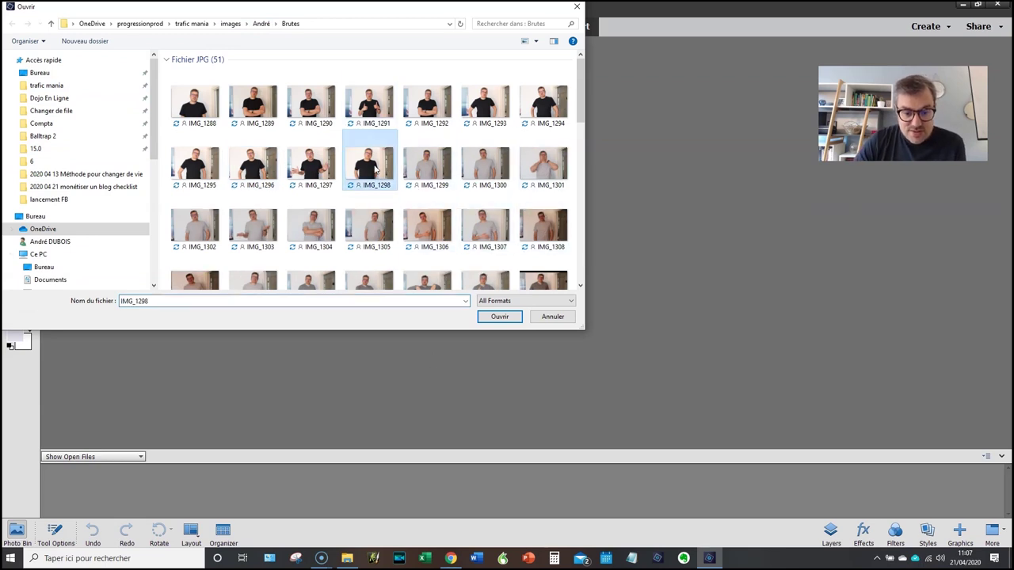
left_click(500, 317)
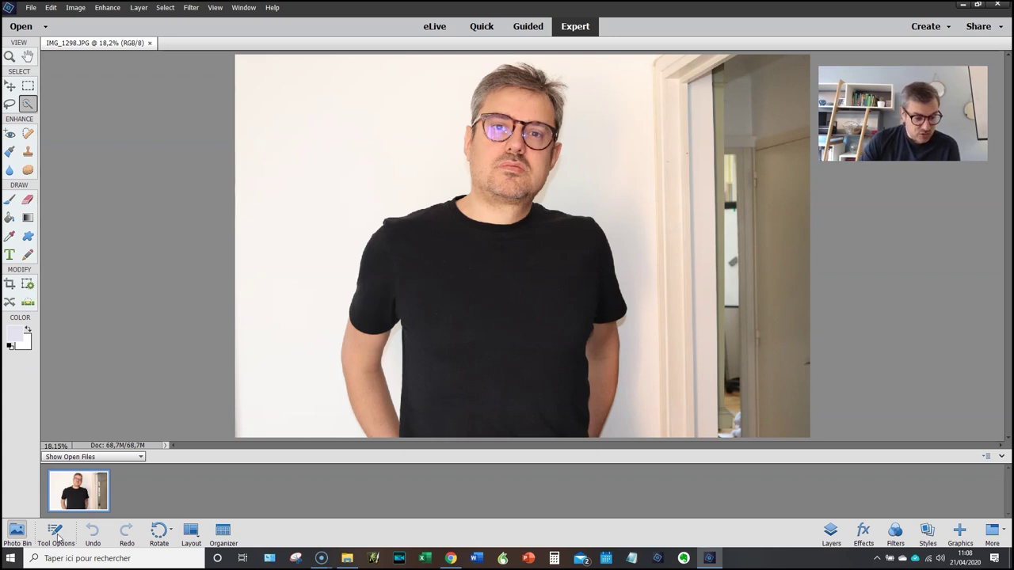
Quick-select the man's hair, face, shirt and both forearms, excluding the white background.
left_click(55, 532)
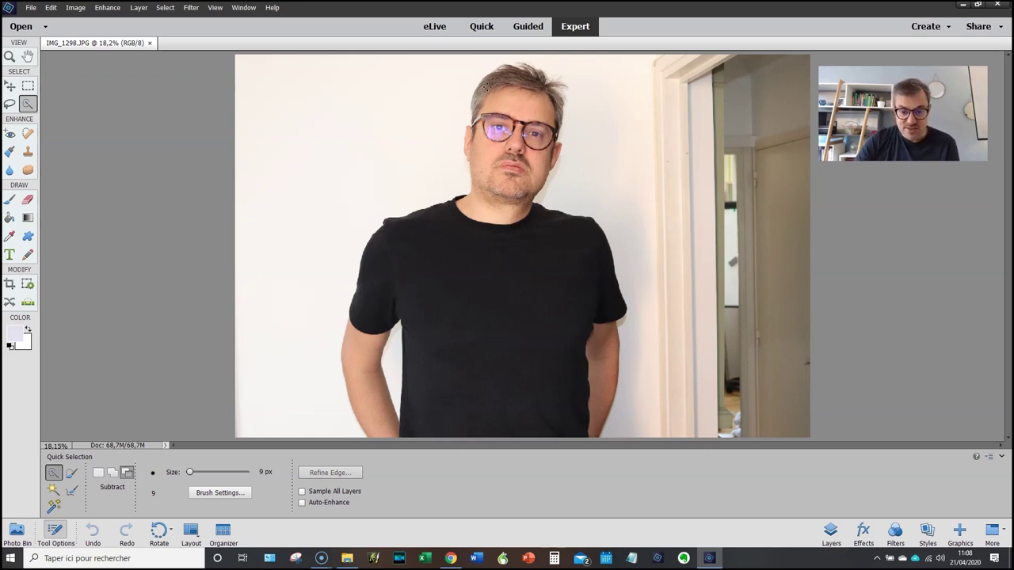
left_click_drag(499, 79, 511, 91)
left_click_drag(480, 147, 481, 167)
left_click_drag(459, 214, 394, 287)
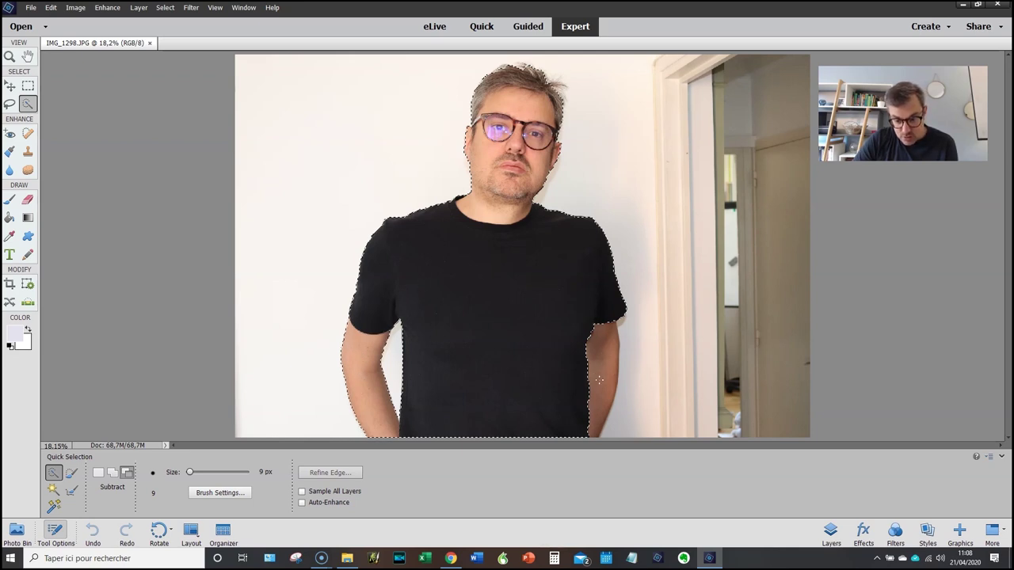
left_click_drag(595, 418, 592, 431)
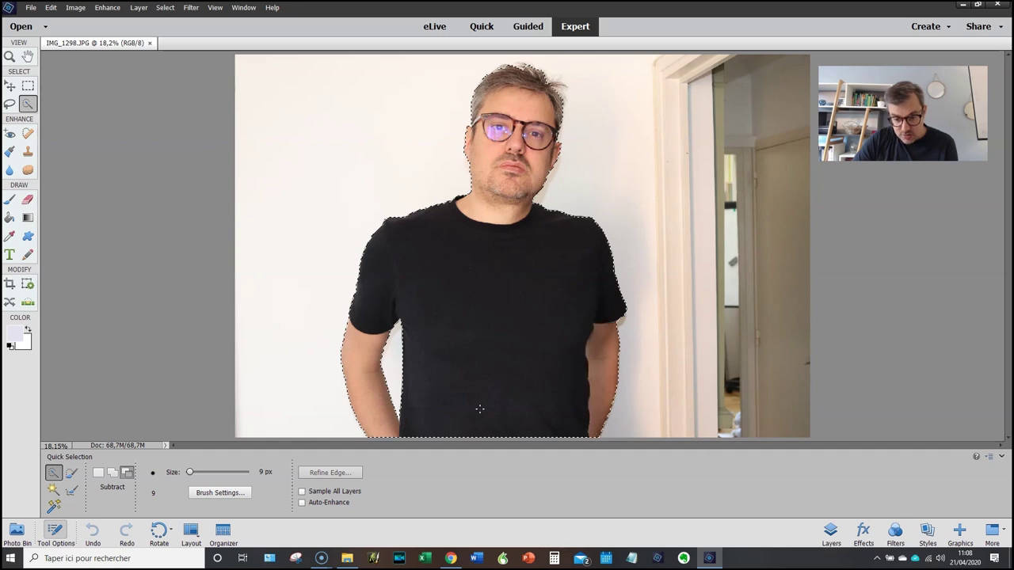
left_click_drag(479, 409, 394, 435)
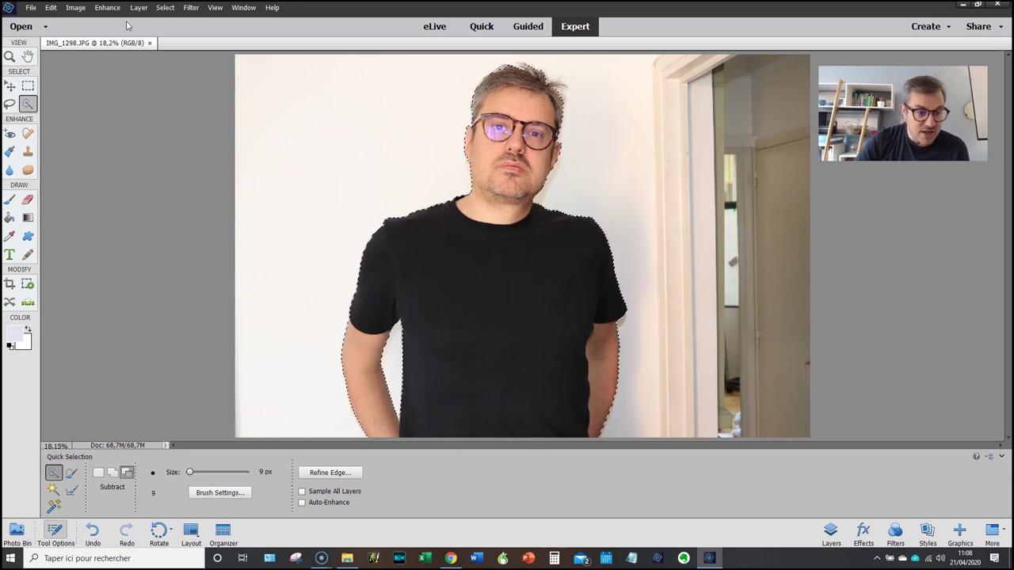
Refine the selection edge with output set to New Layer with Layer Mask.
left_click(139, 8)
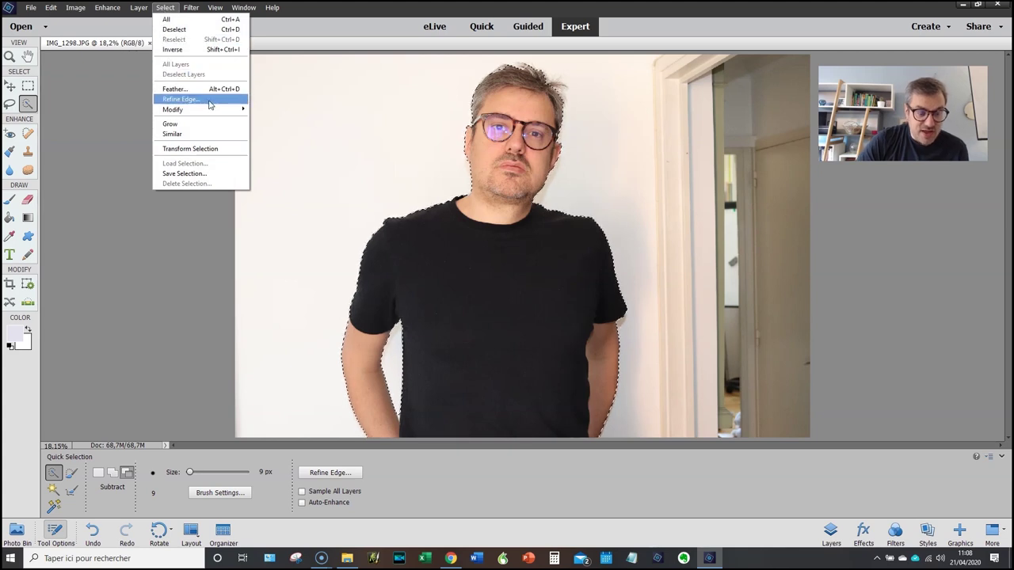
left_click(180, 99)
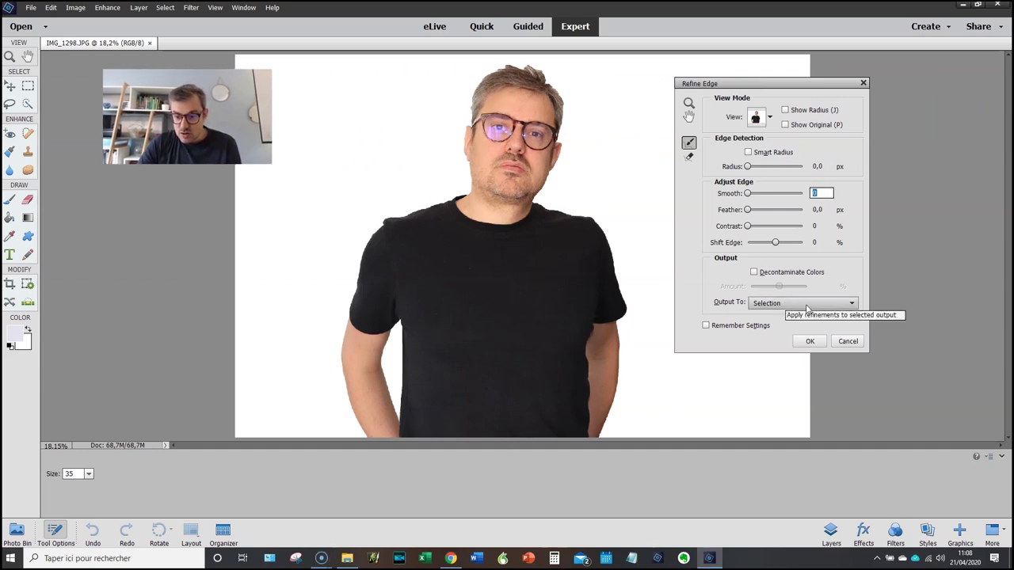
left_click(806, 304)
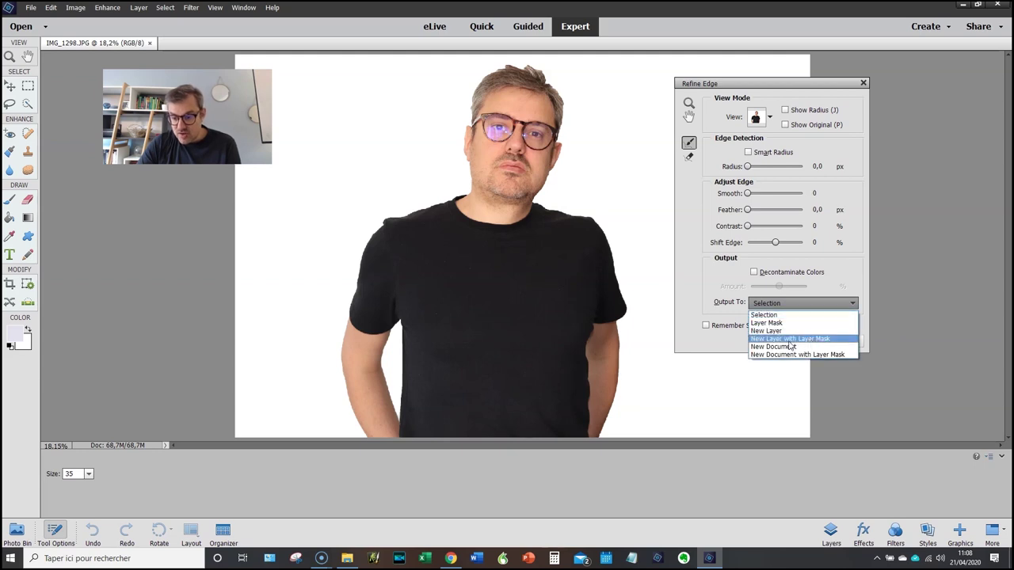
left_click(838, 340)
left_click(810, 341)
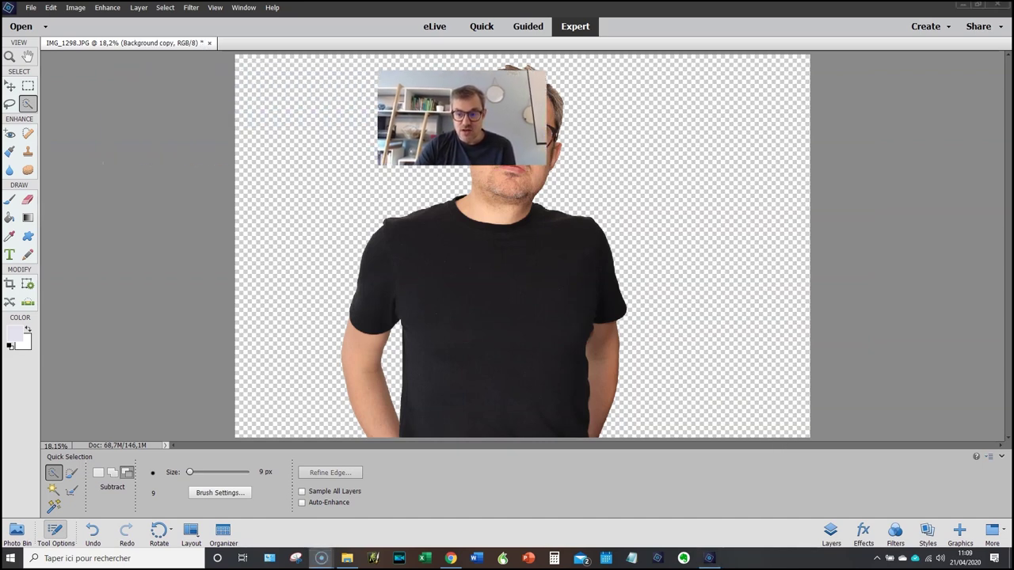
Save the cutout as JPEG 'test video' in the Brutes folder at quality 12 (Maximum).
left_click(31, 8)
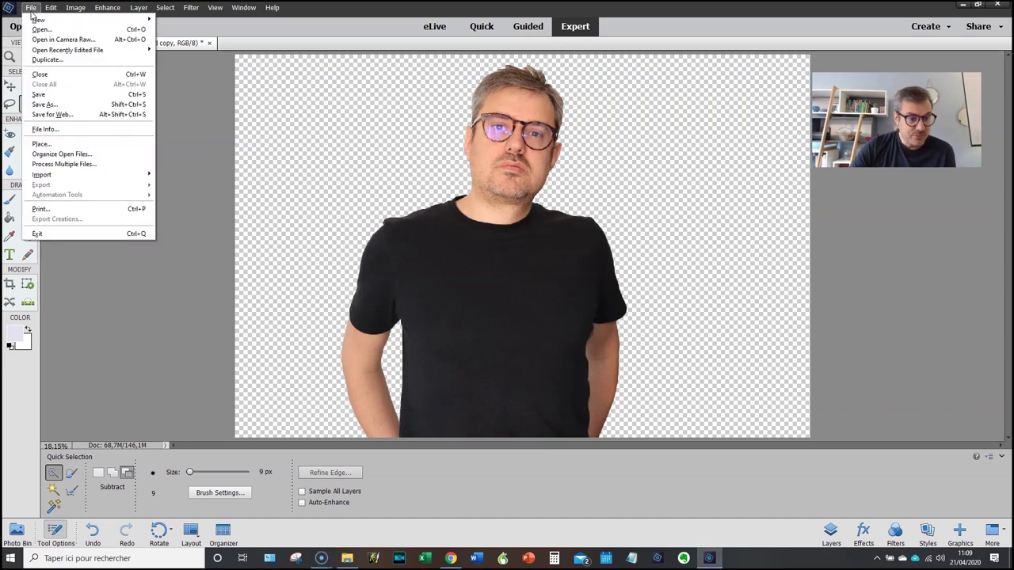
left_click(78, 105)
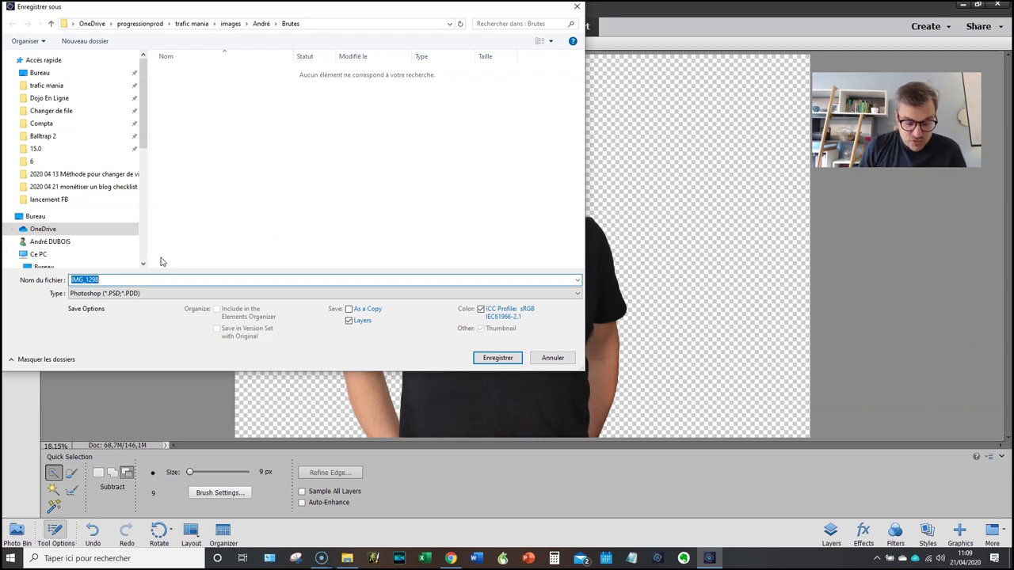
type("test video")
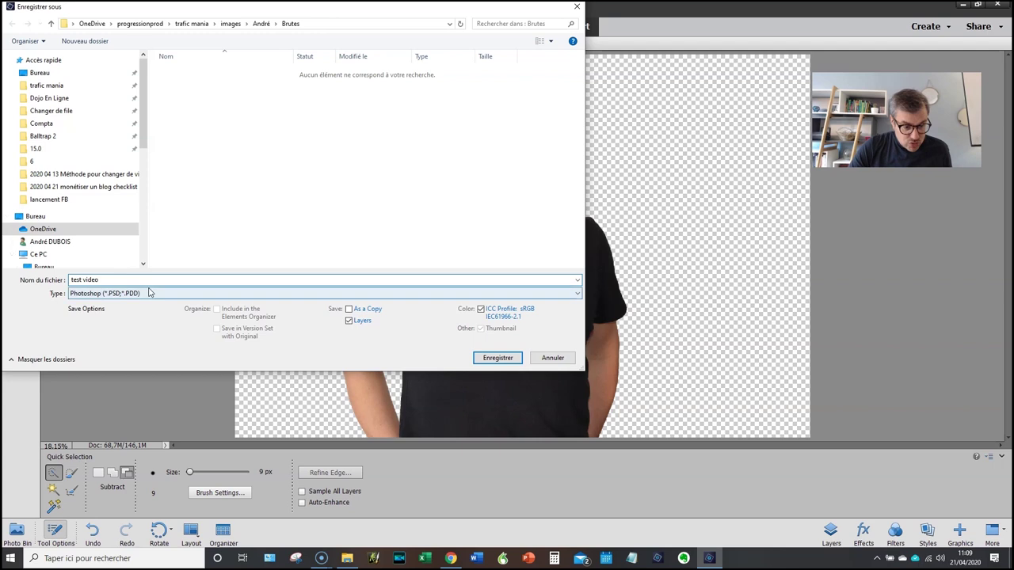
left_click(149, 293)
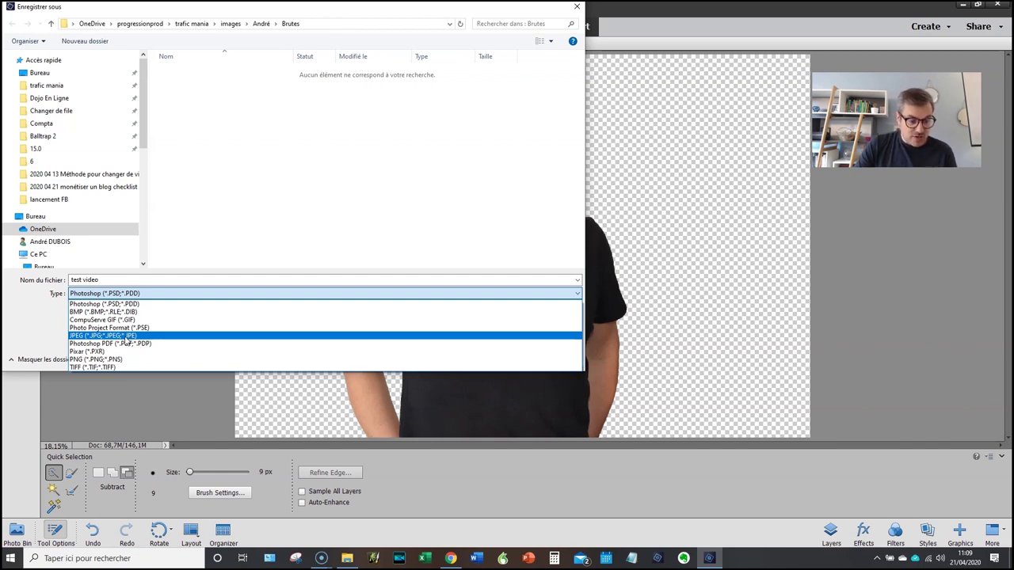
left_click(125, 337)
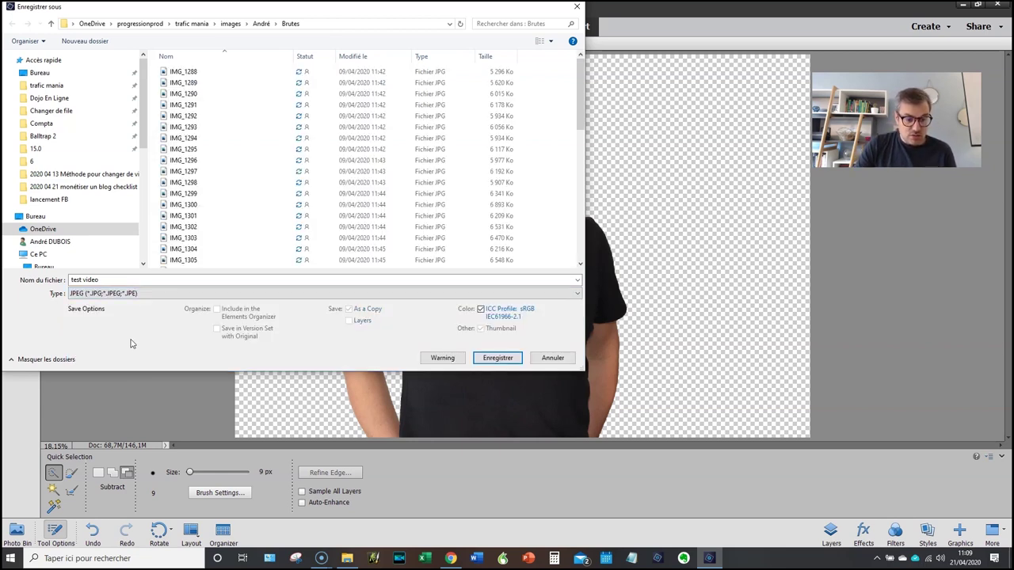
left_click(498, 358)
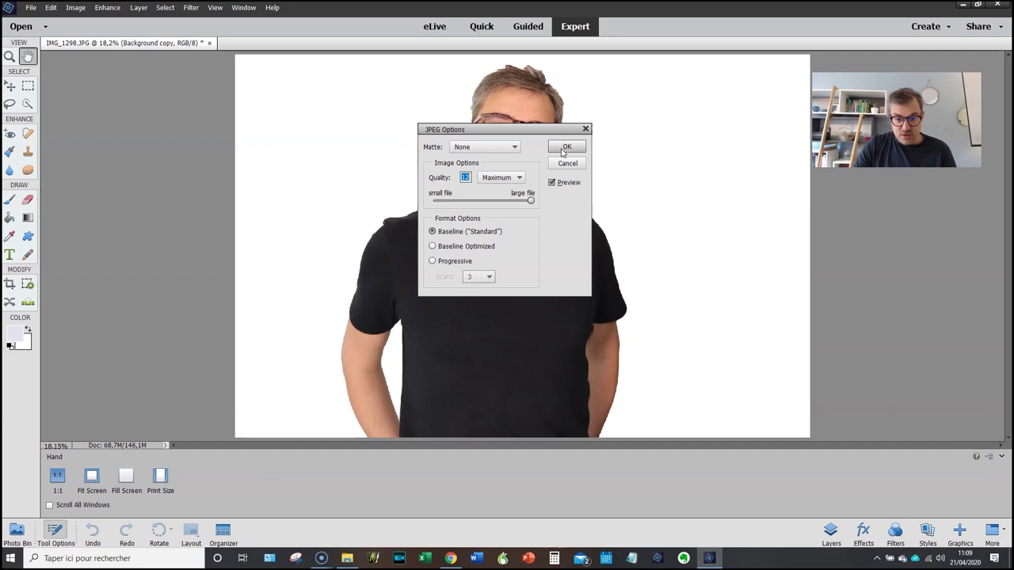
left_click(564, 148)
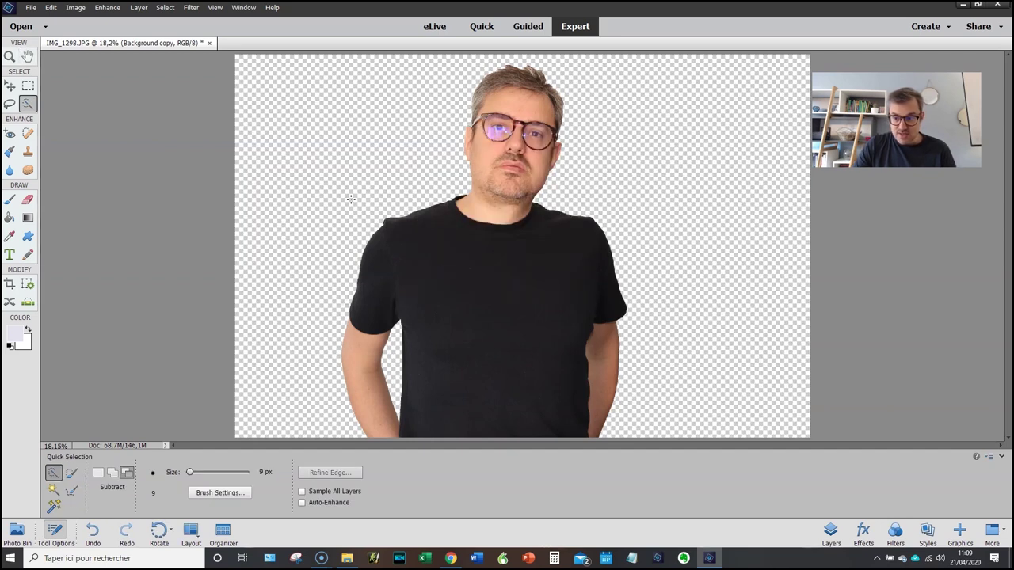
Return to the 'Copy of 3000€ D'EBOOKS' Canva tab with the Clickfunnels thumbnail.
left_click(453, 561)
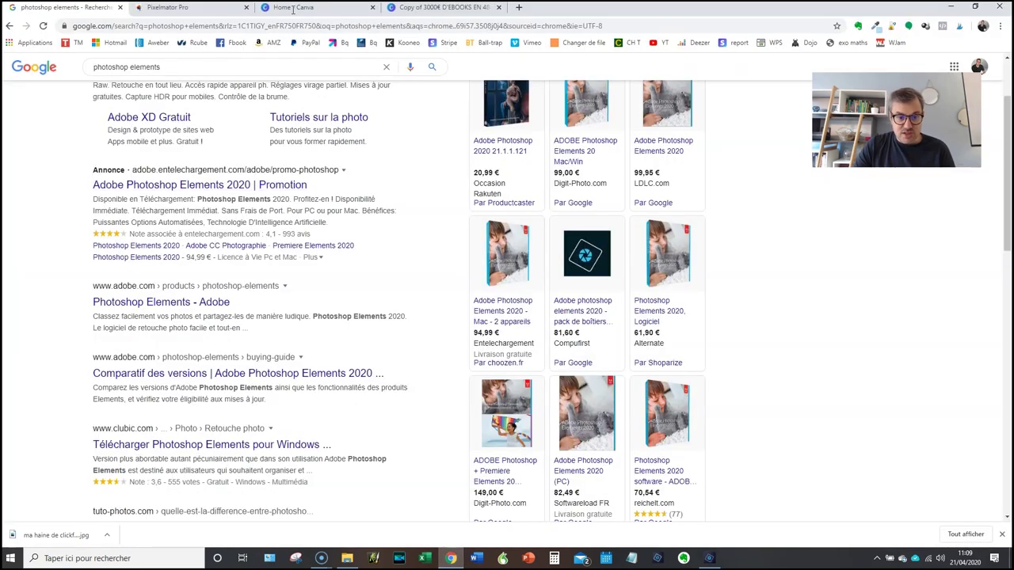
left_click(443, 7)
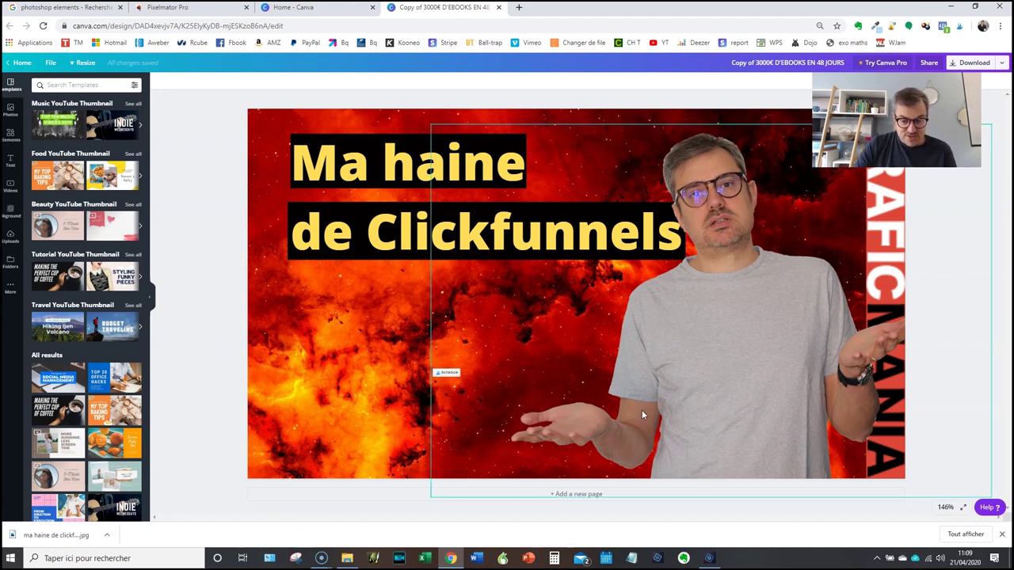
Show Canva's Uploads panel and browse the cutout portraits of the man.
left_click(10, 239)
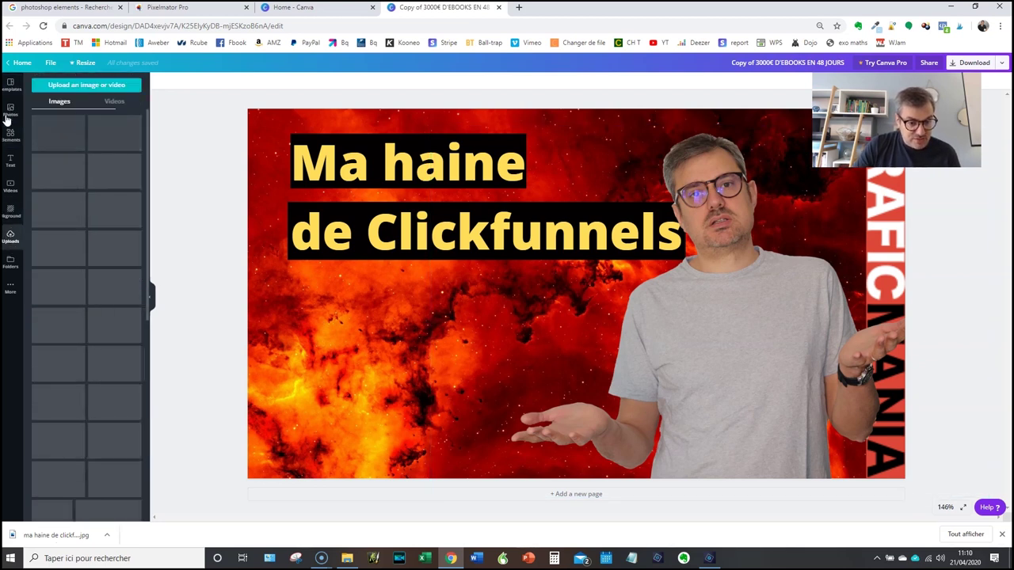
scroll(103, 366, "down", 3)
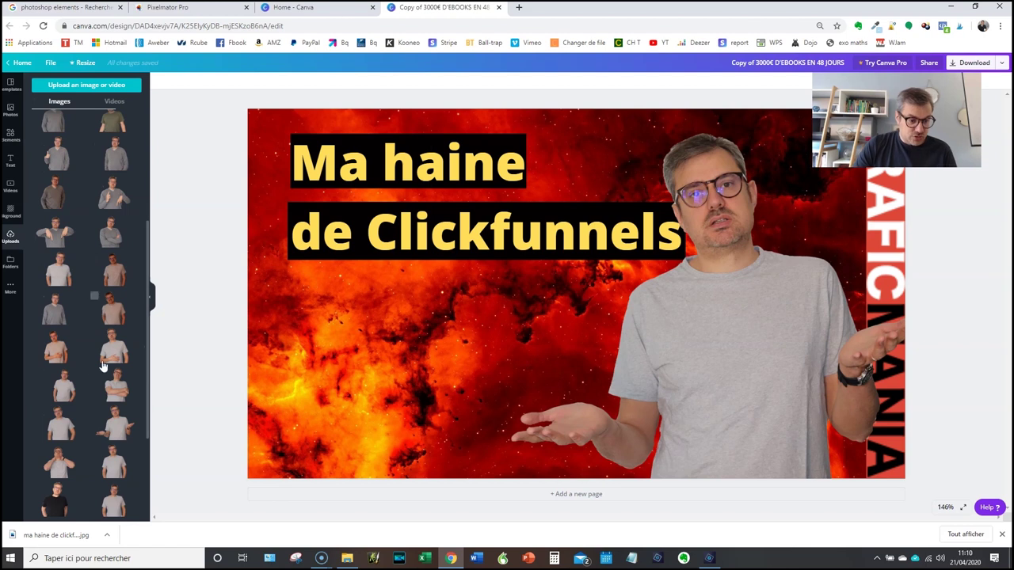
scroll(80, 453, "down", 2)
scroll(92, 444, "down", 2)
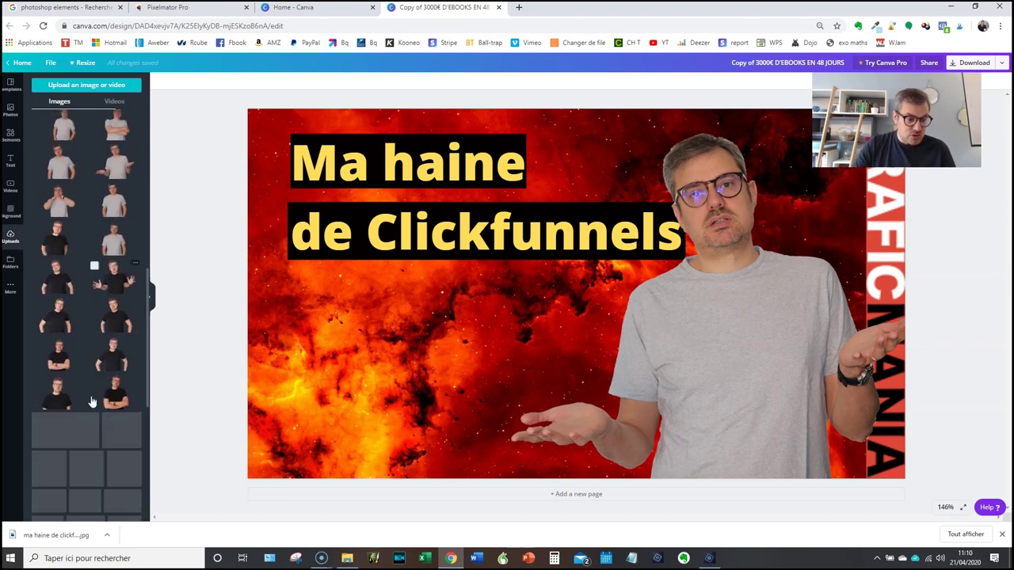
scroll(111, 373, "up", 3)
scroll(89, 301, "up", 3)
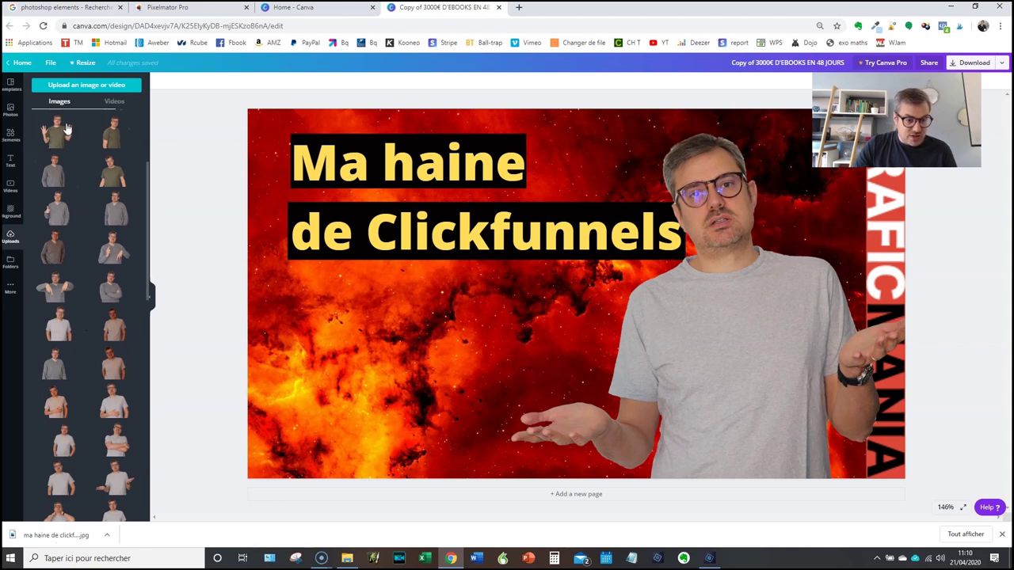
Place the hand-on-chest portrait right and retitle the headline 'Demo vignette YouTube', moved below the bars.
left_click(74, 425)
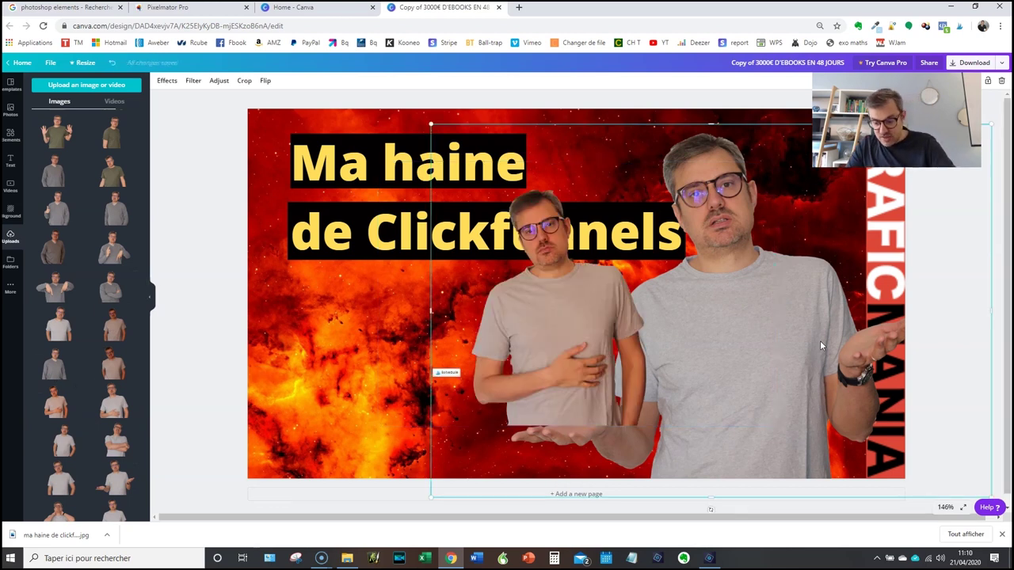
left_click_drag(549, 339, 752, 354)
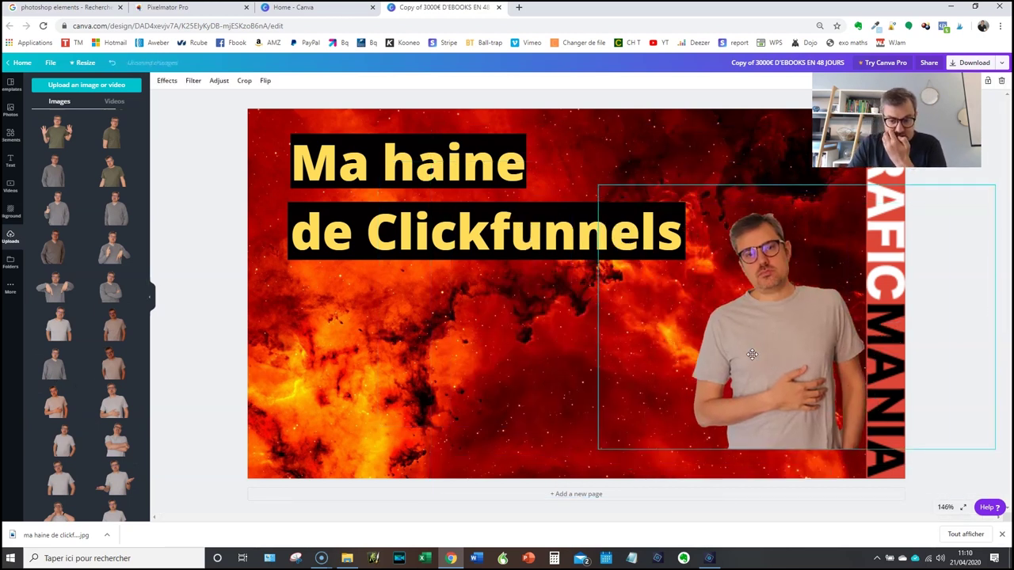
triple_click(404, 158)
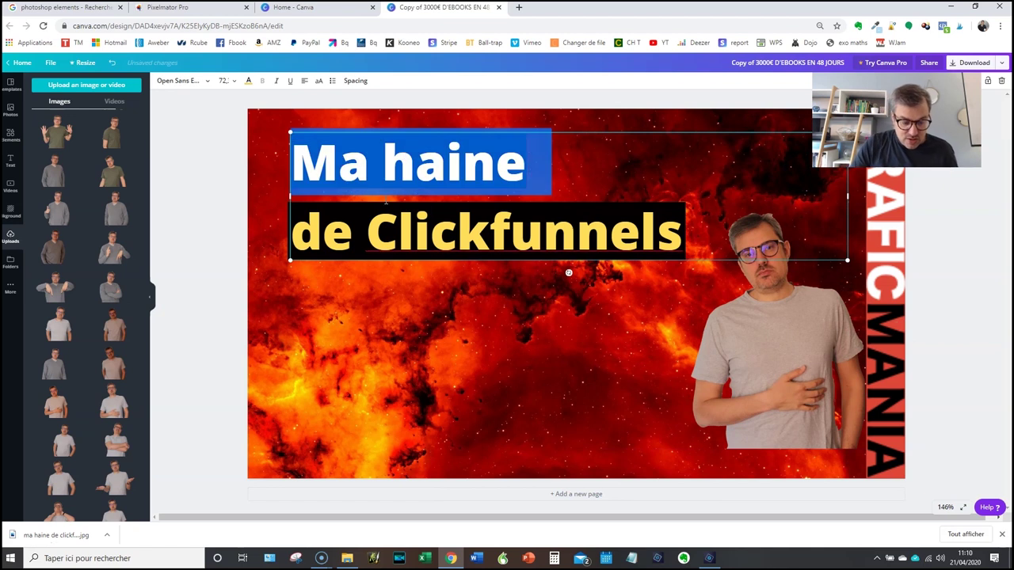
type("Demo ")
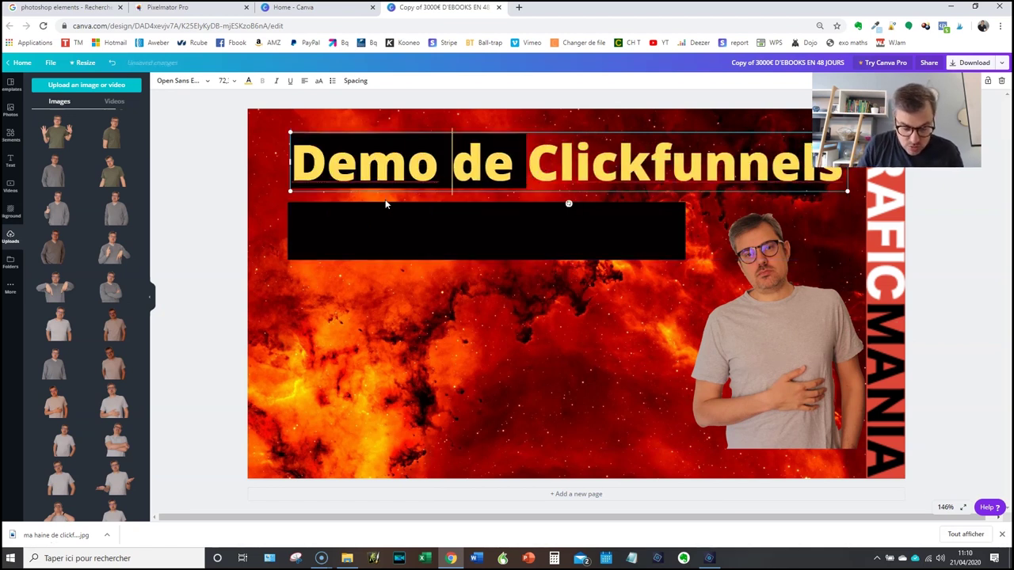
type("vignette YouTube")
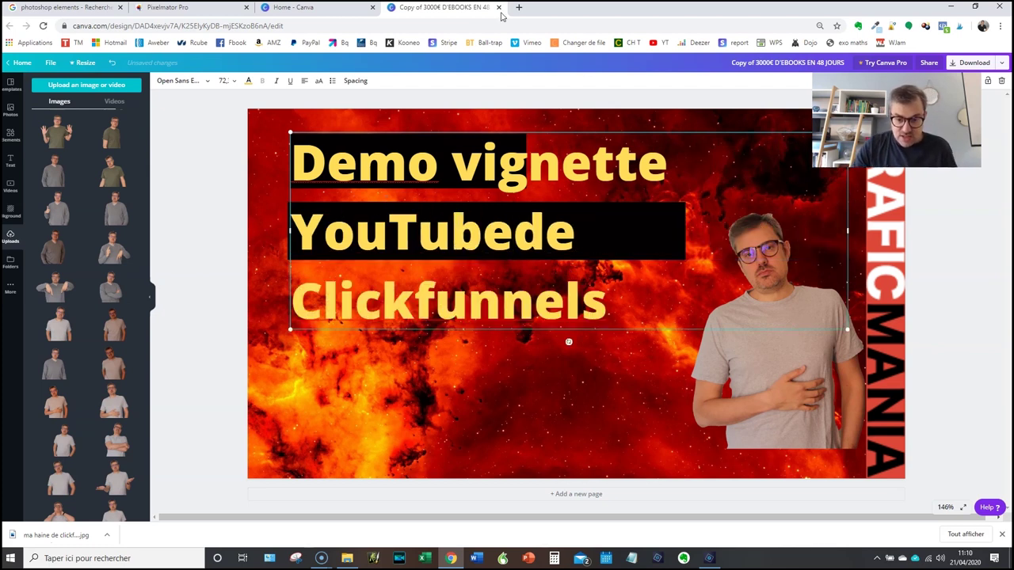
left_click_drag(504, 232, 608, 316)
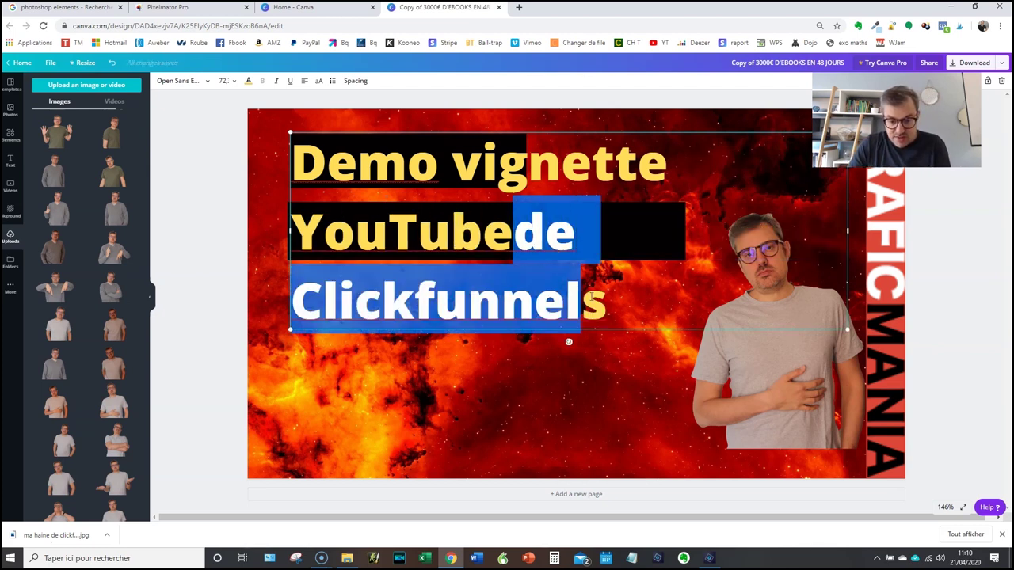
key("BackSpace")
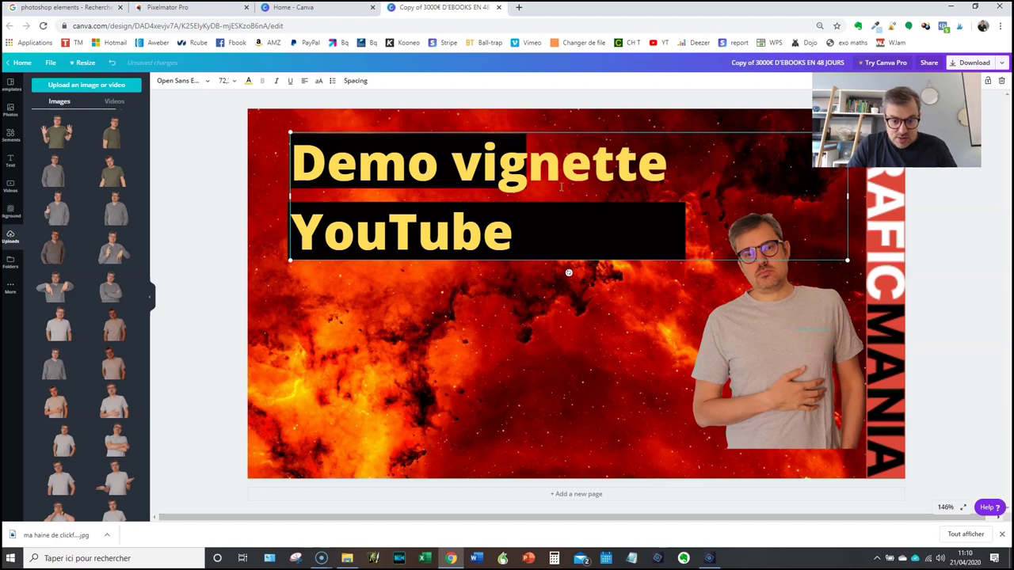
left_click_drag(568, 272, 552, 417)
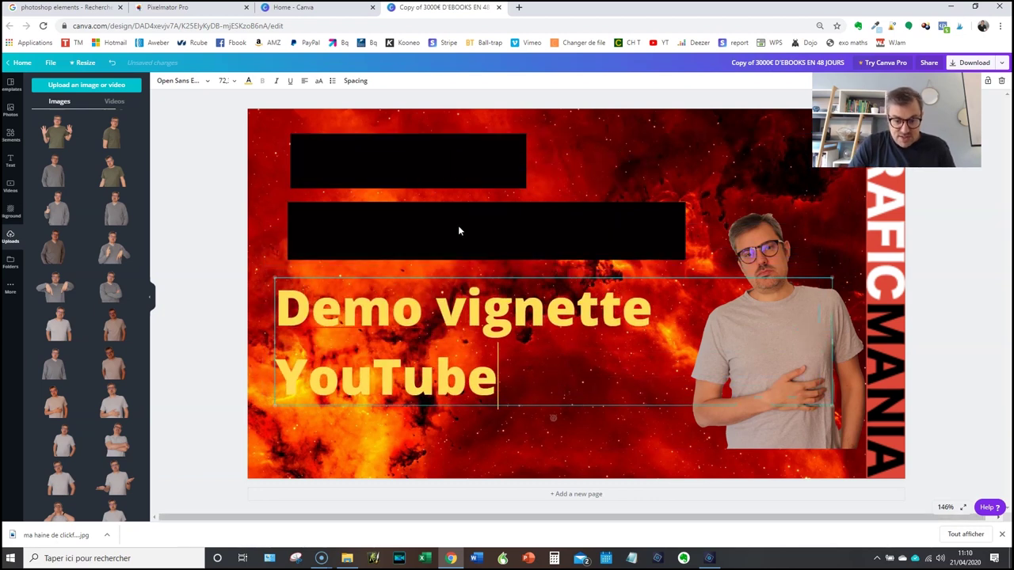
Replace the red nebula background with the teal wood plank texture.
left_click(11, 217)
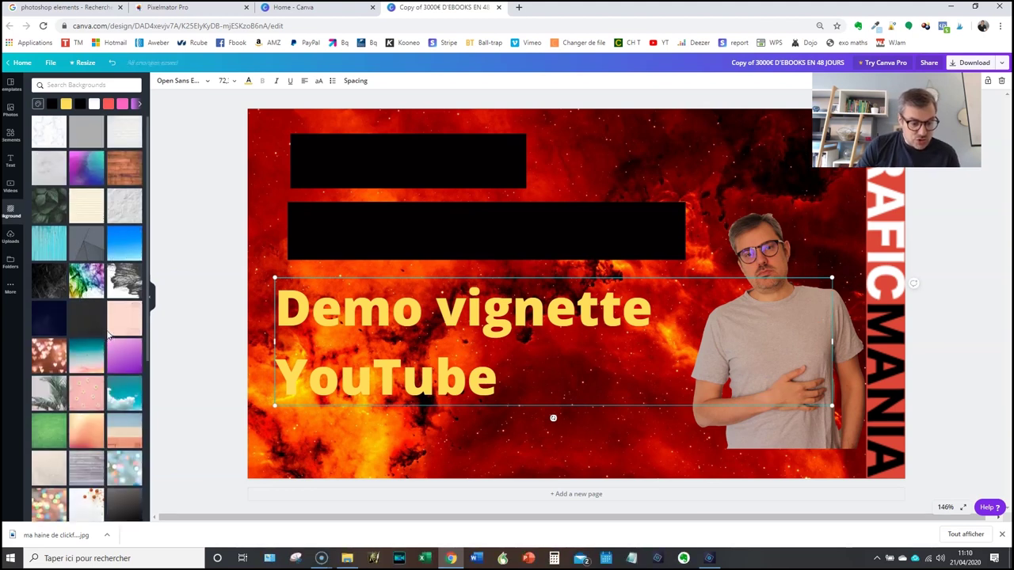
scroll(115, 309, "down", 1)
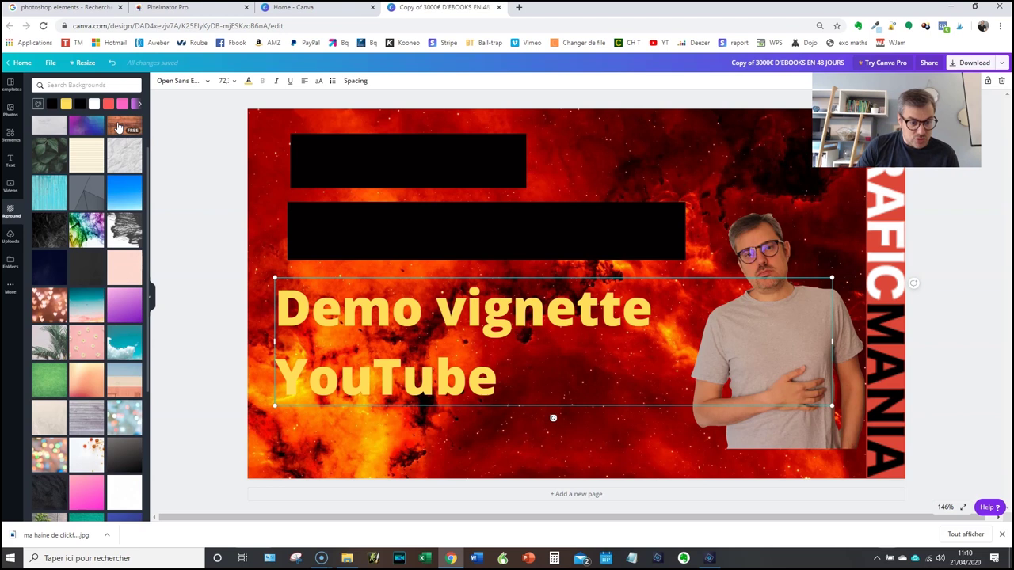
scroll(117, 182, "down", 3)
scroll(116, 206, "down", 3)
scroll(115, 237, "down", 2)
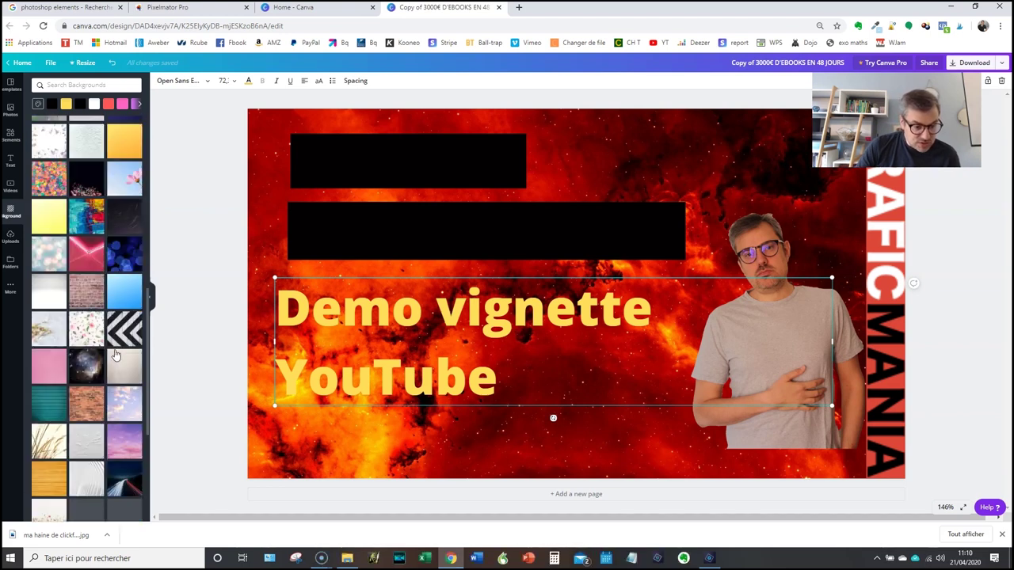
scroll(103, 363, "down", 1)
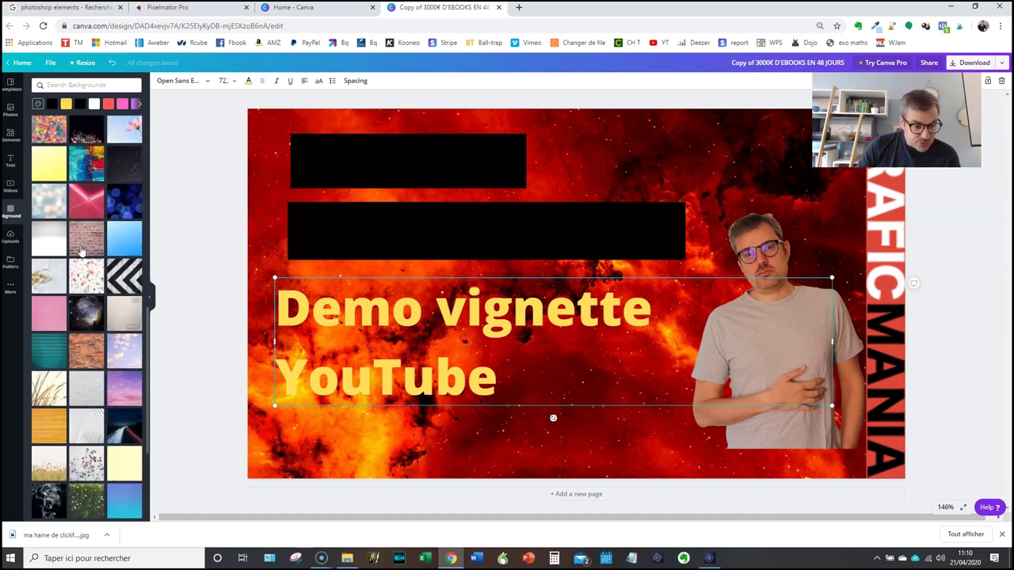
left_click(49, 359)
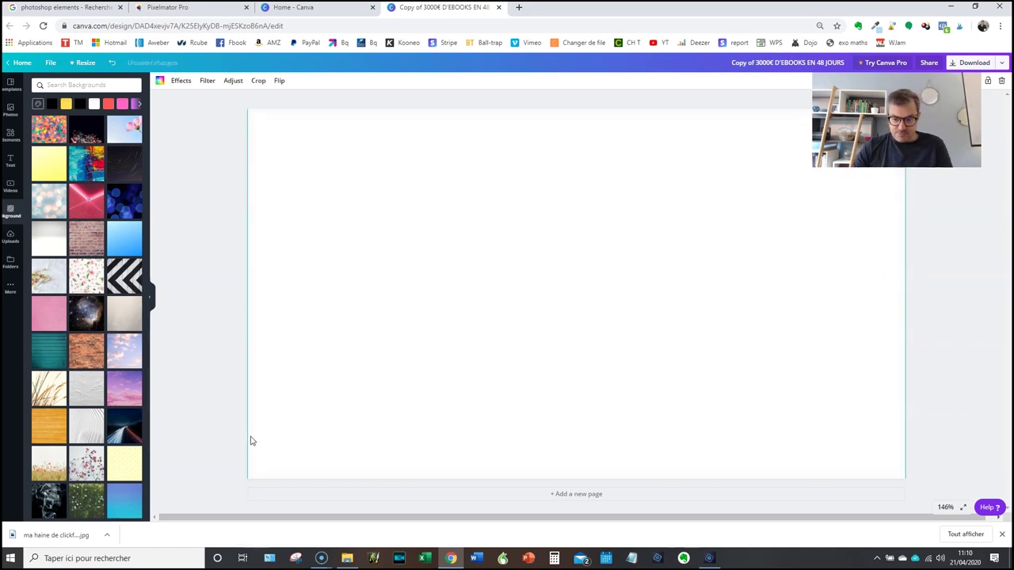
Enlarge the hand-on-chest portrait and shift it right, partly over the RAFIC MANIA banner.
left_click_drag(743, 374, 734, 408)
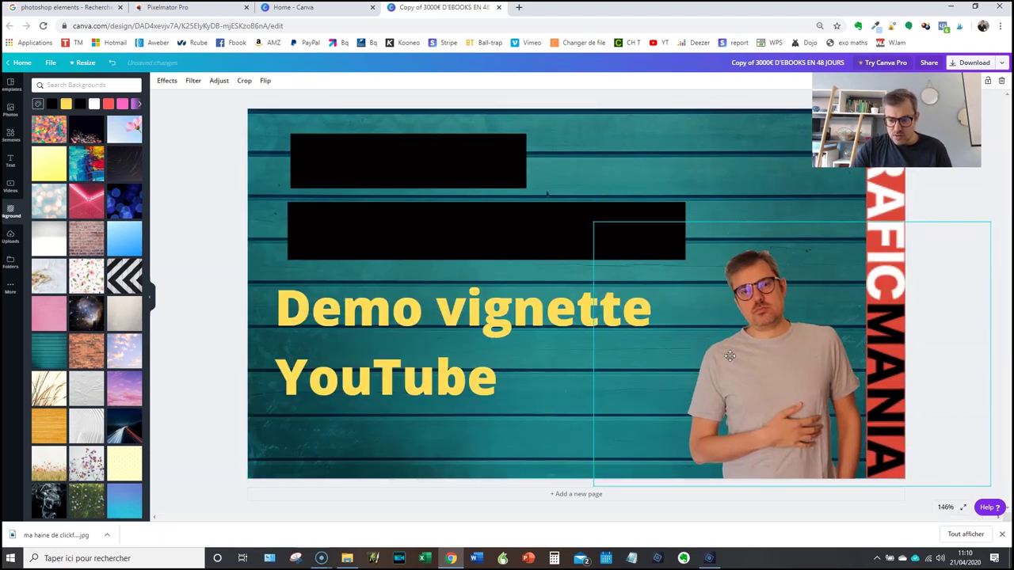
left_click_drag(589, 219, 464, 117)
left_click_drag(618, 317, 797, 318)
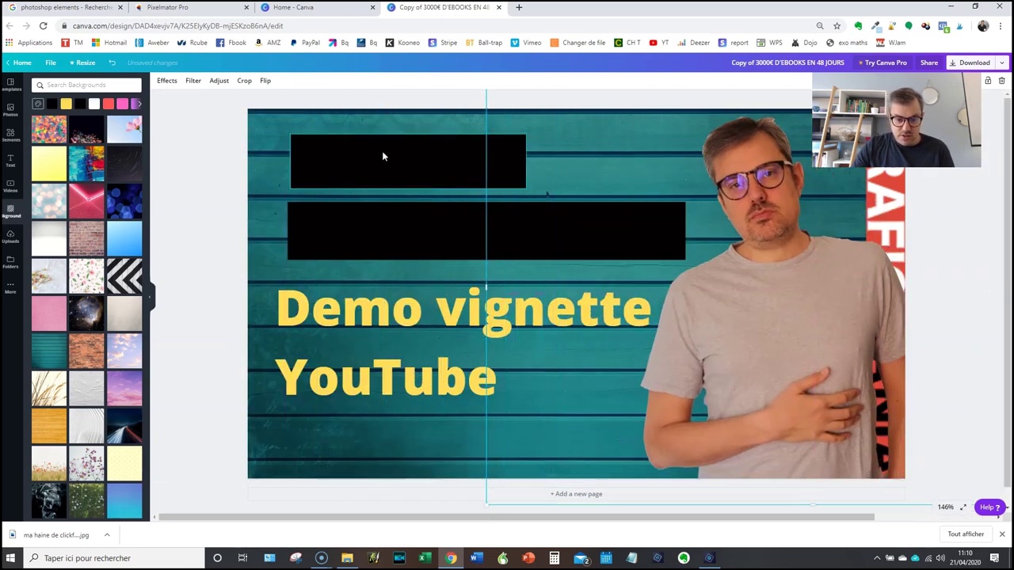
Move the upper black bar behind 'Demo vignette' and widen it to fit.
left_click_drag(382, 156, 390, 311)
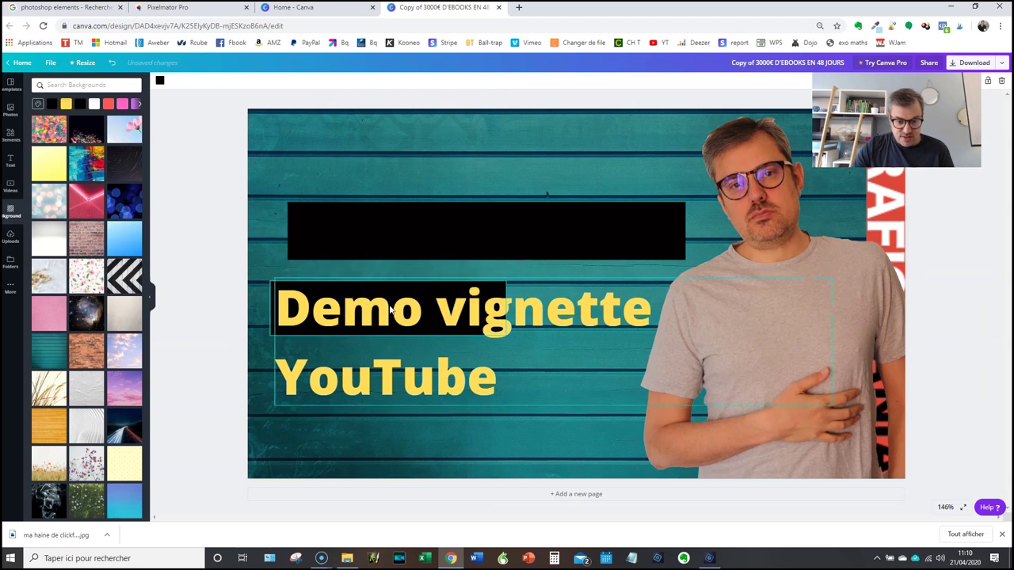
left_click_drag(505, 309, 658, 308)
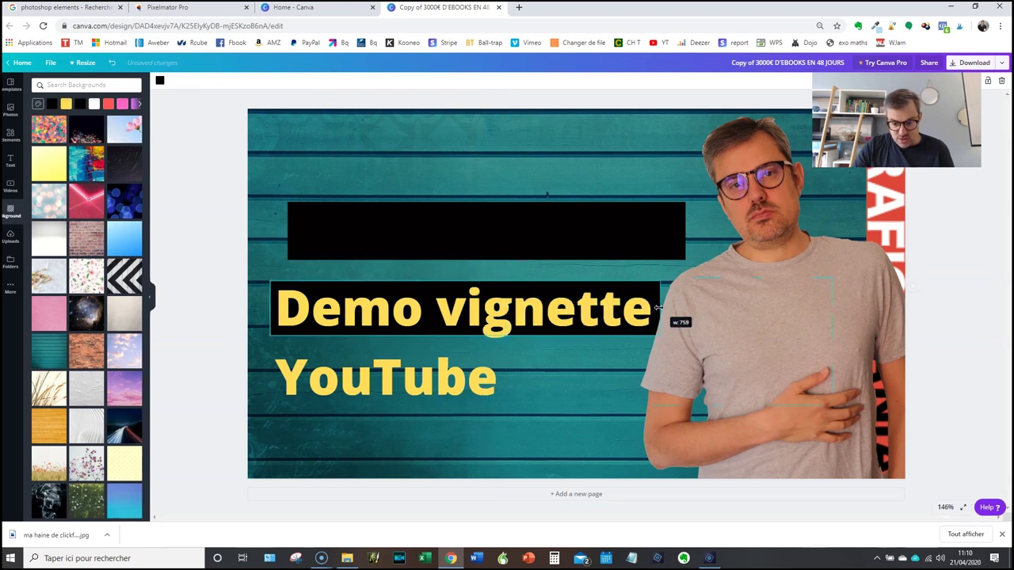
left_click(576, 225)
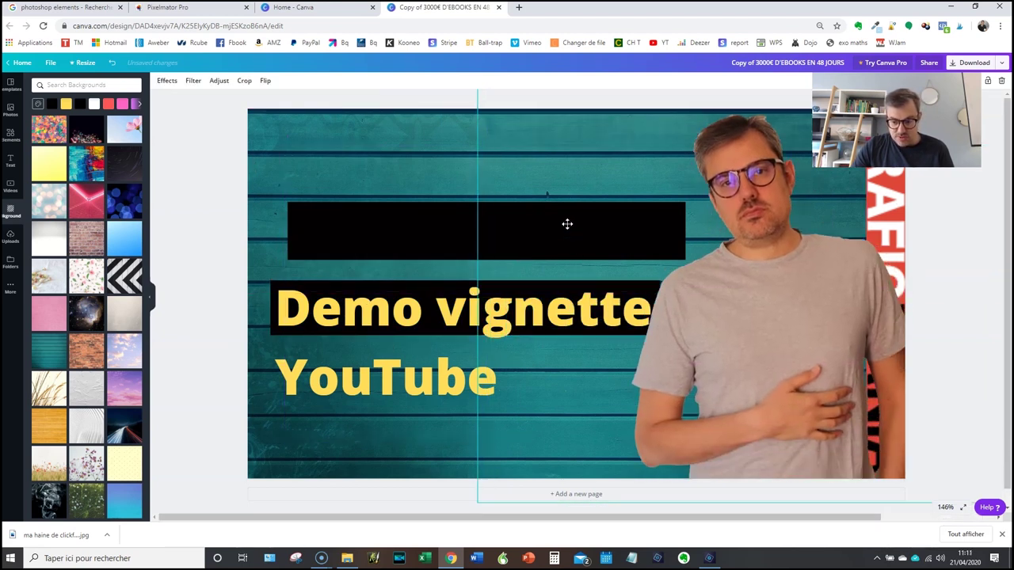
Move the other black bar behind 'YouTube', narrow it to fit, and deselect.
left_click(294, 217)
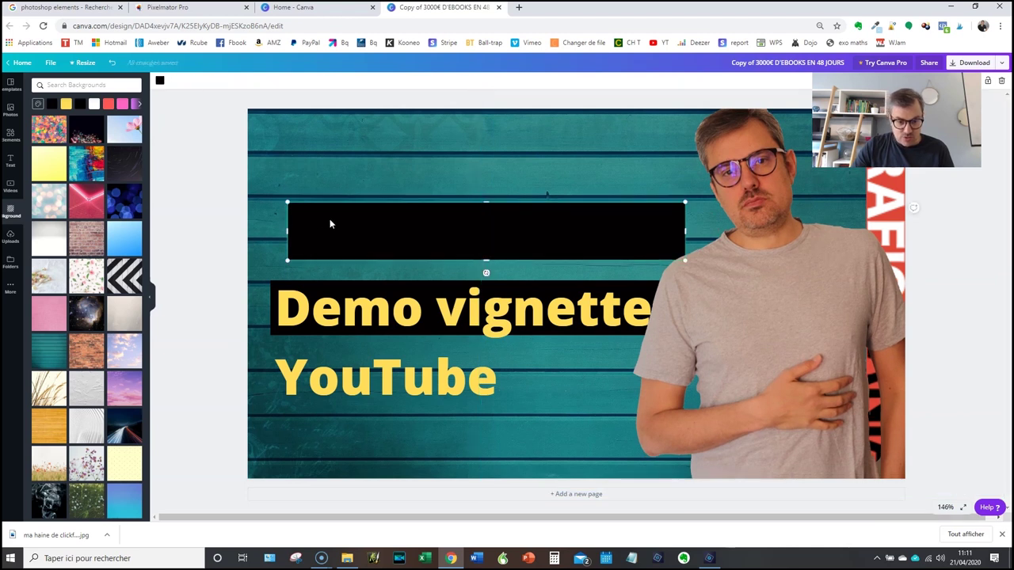
left_click_drag(330, 224, 313, 370)
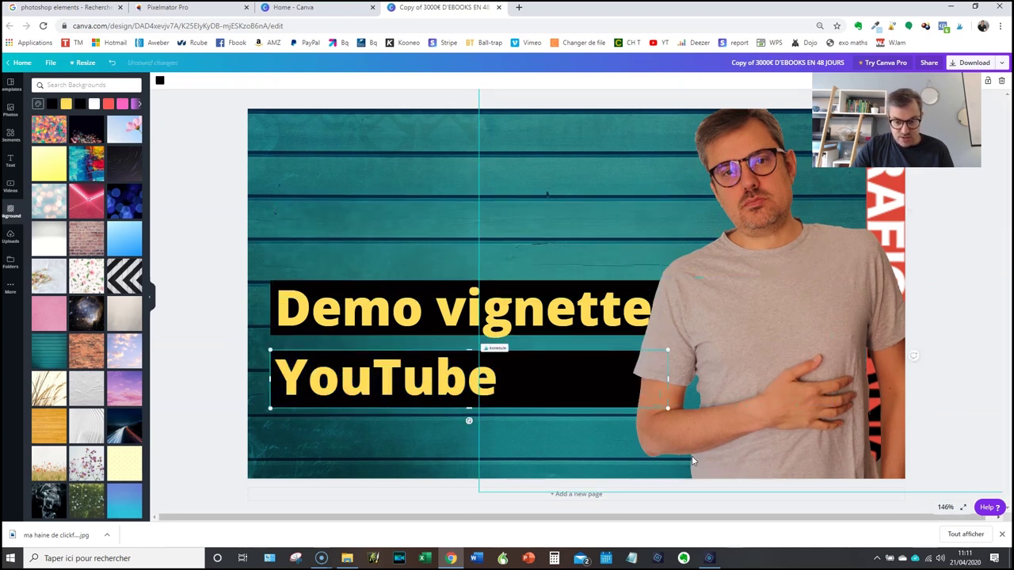
left_click_drag(669, 379, 506, 380)
left_click(940, 292)
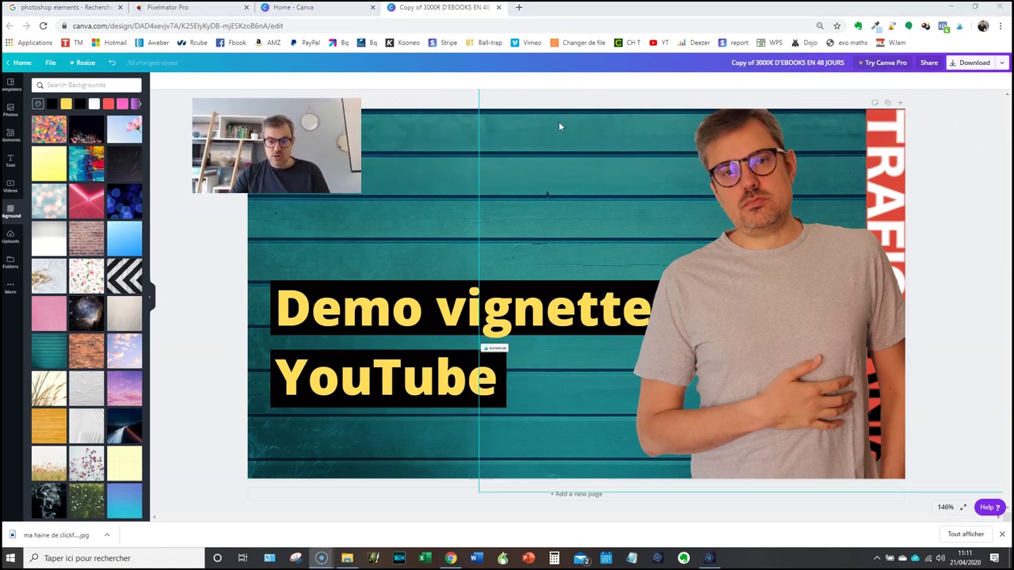
Open Canva's download options for the thumbnail as a 1280 × 720 px PNG.
left_click(1002, 65)
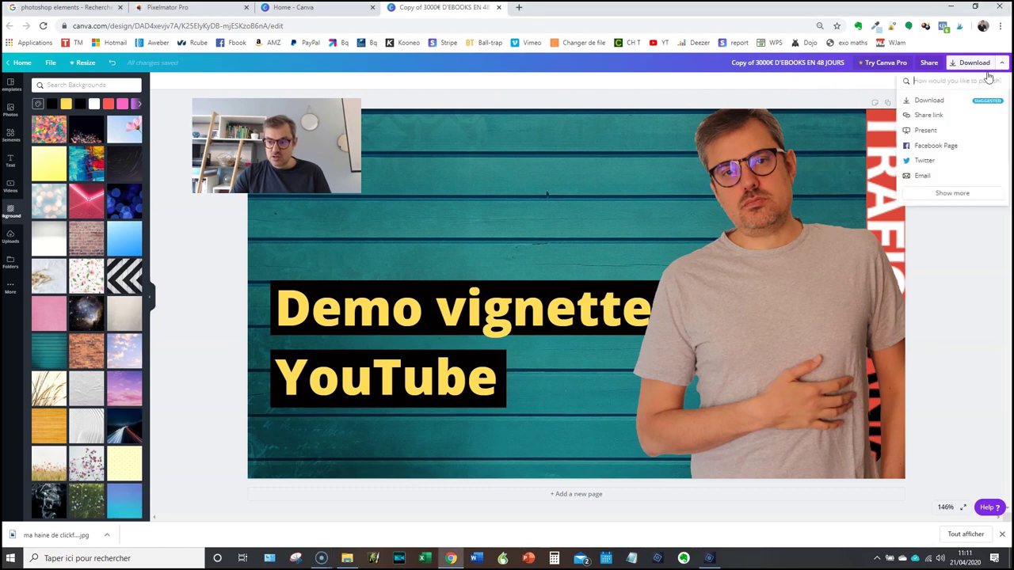
left_click(923, 104)
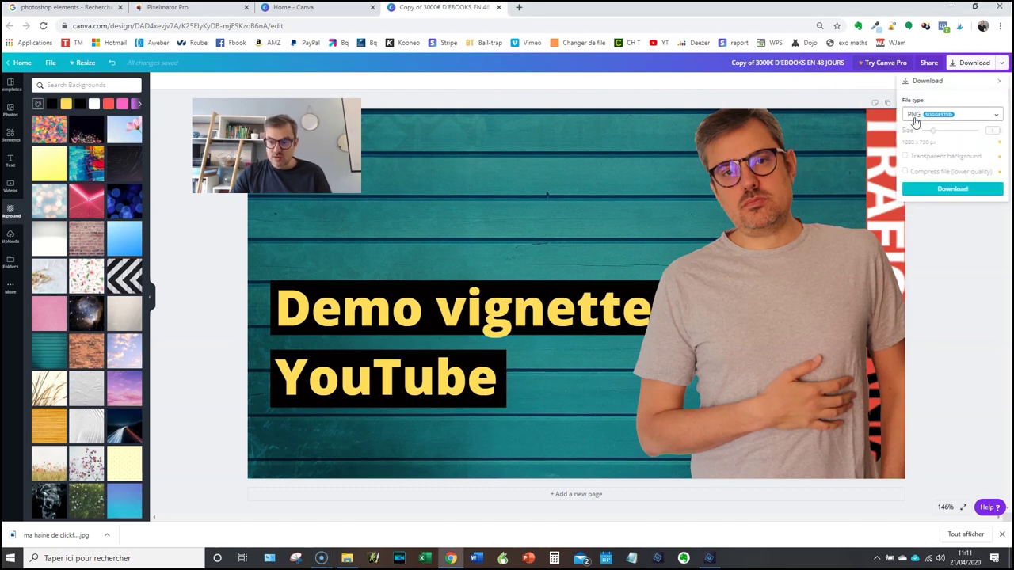